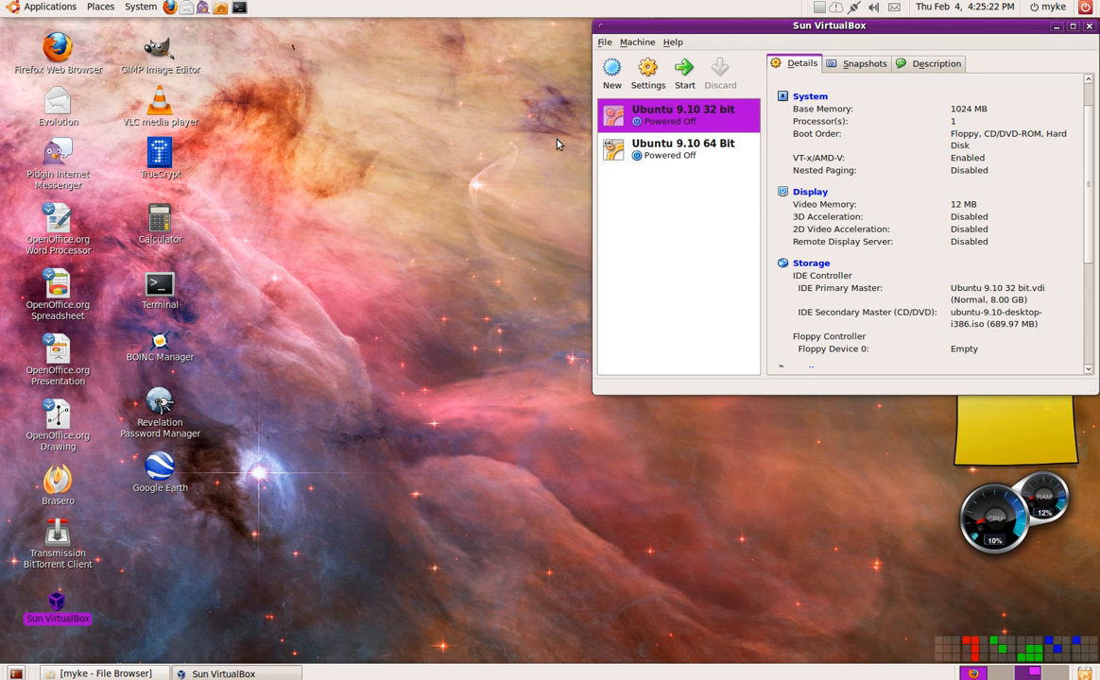
- Start the Ubuntu 9.10 32 bit virtual machine, move its window clear of the manager, and select English as the boot language
{"action": "double_click", "coordinate": [687, 121]}
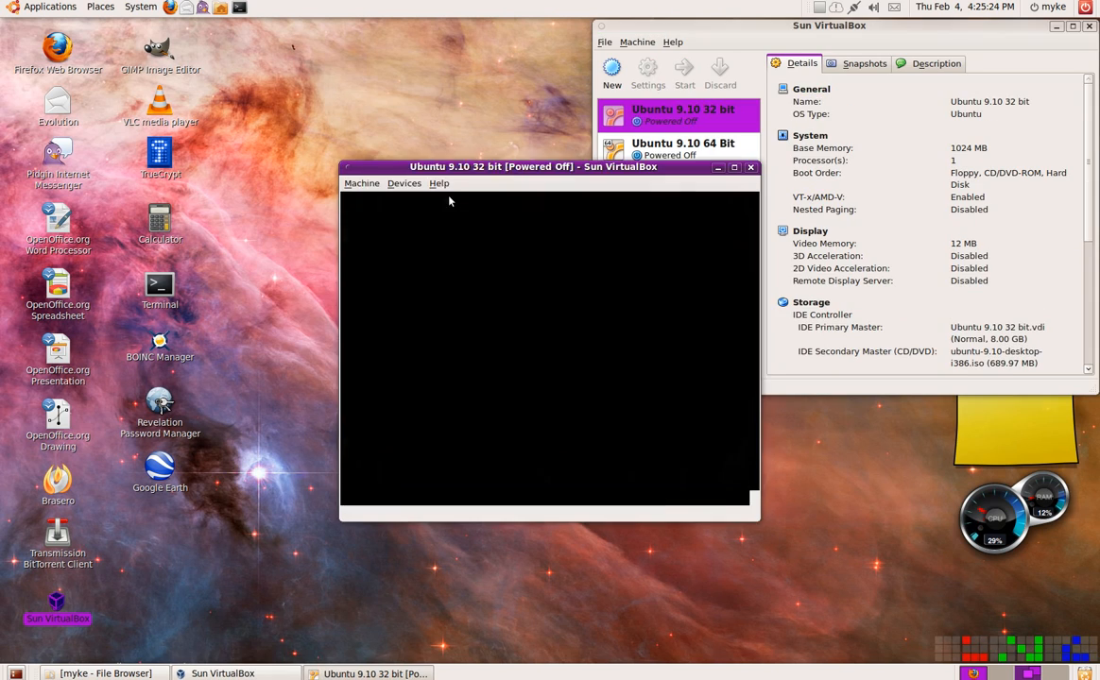
{"action": "left_click_drag", "start_coordinate": [478, 170], "coordinate": [210, 78]}
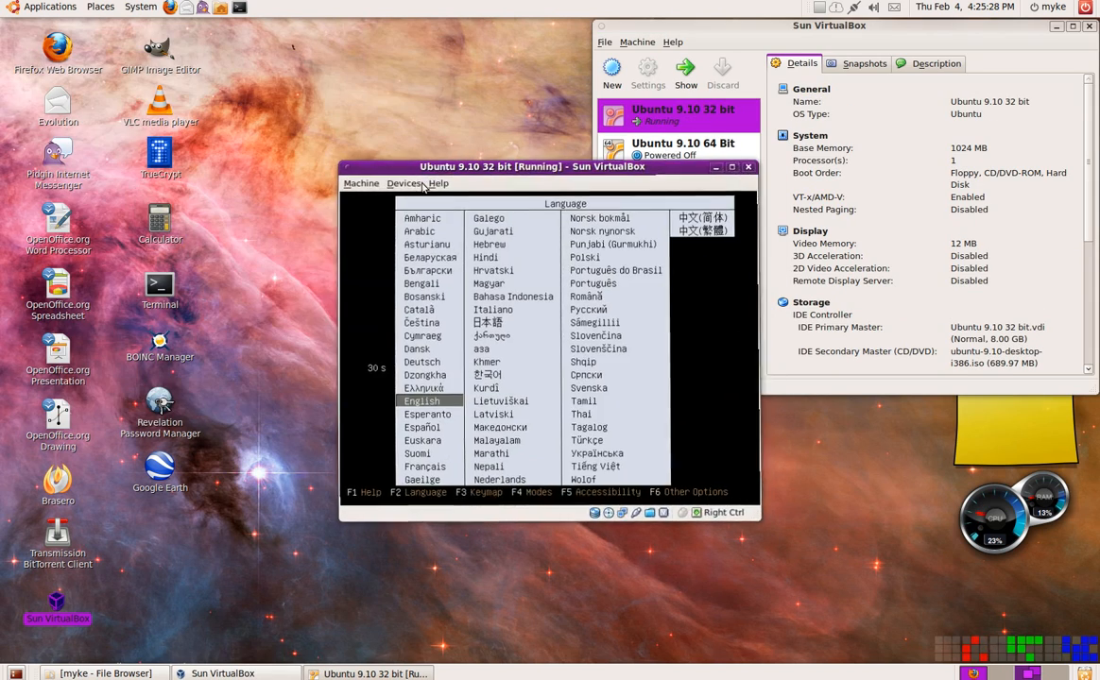
{"action": "left_click_drag", "start_coordinate": [441, 171], "coordinate": [106, 58]}
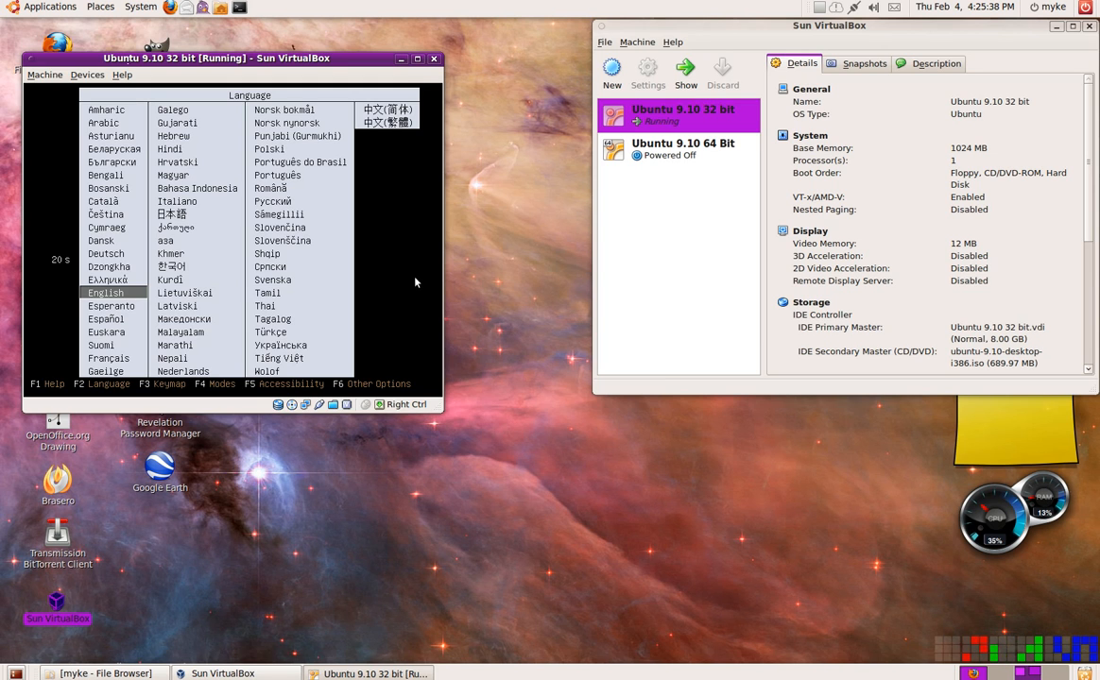
{"action": "key", "text": "Return"}
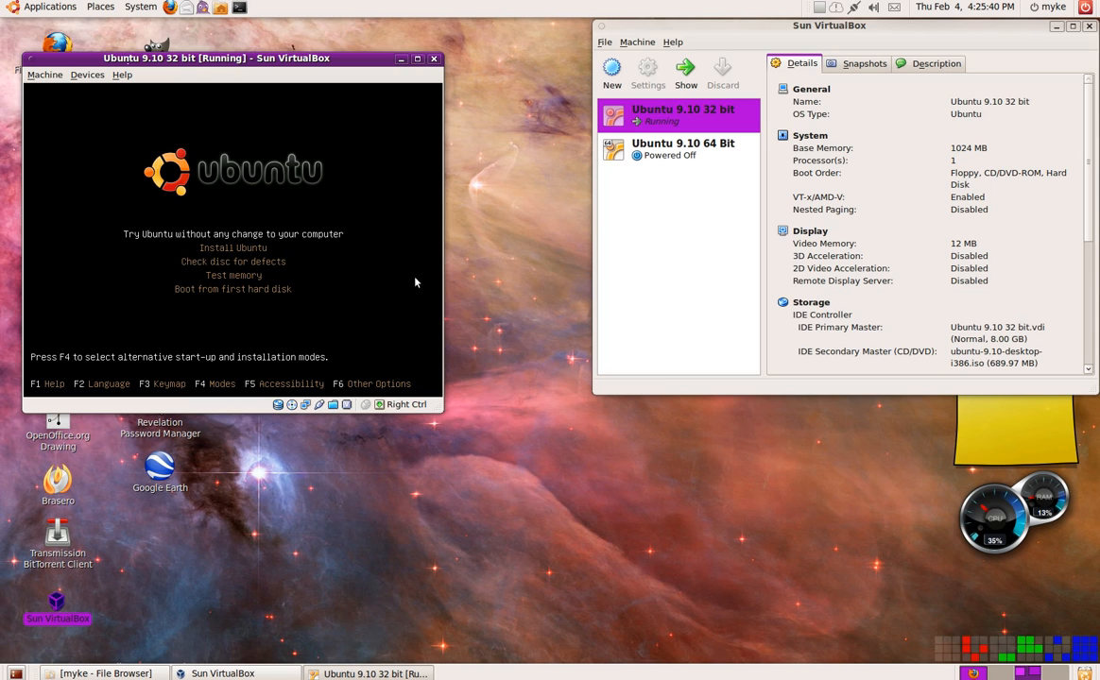
- Go through the Ubuntu boot menu options, from trying Ubuntu without changes to booting from the first hard disk
{"action": "key", "text": "Down"}
{"action": "key", "text": "Down"}
{"action": "key", "text": "Down"}
{"action": "key", "text": "Down"}
{"action": "key", "text": "Up"}
{"action": "key", "text": "Up"}
{"action": "key", "text": "Up"}
{"action": "key", "text": "Up"}
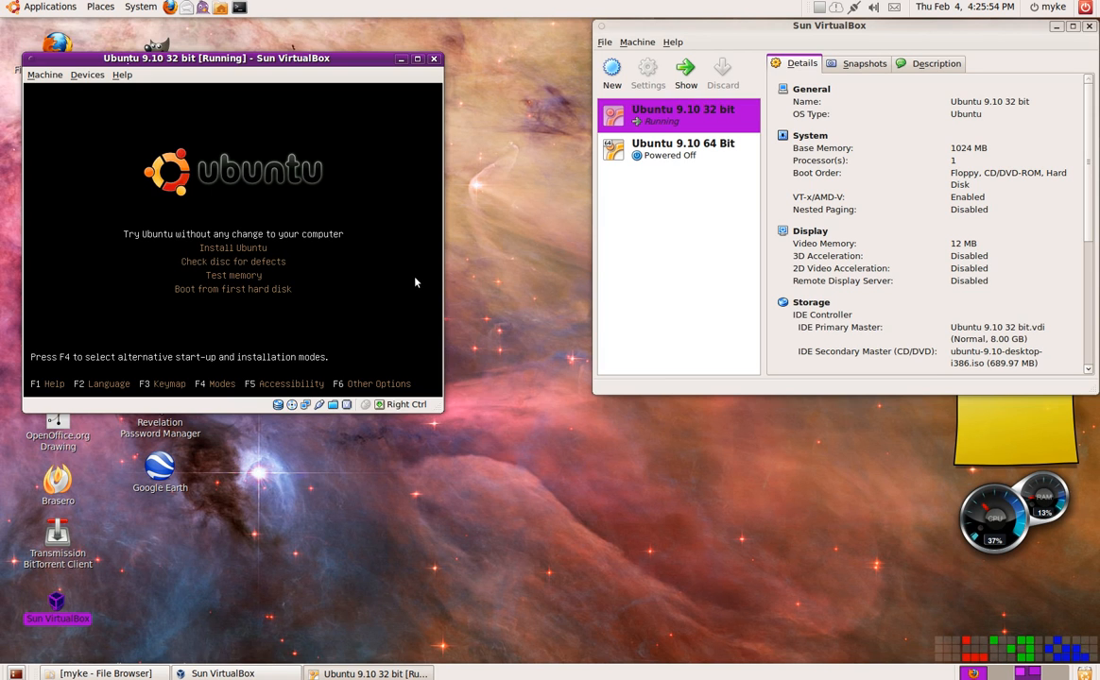
{"action": "key", "text": "Down"}
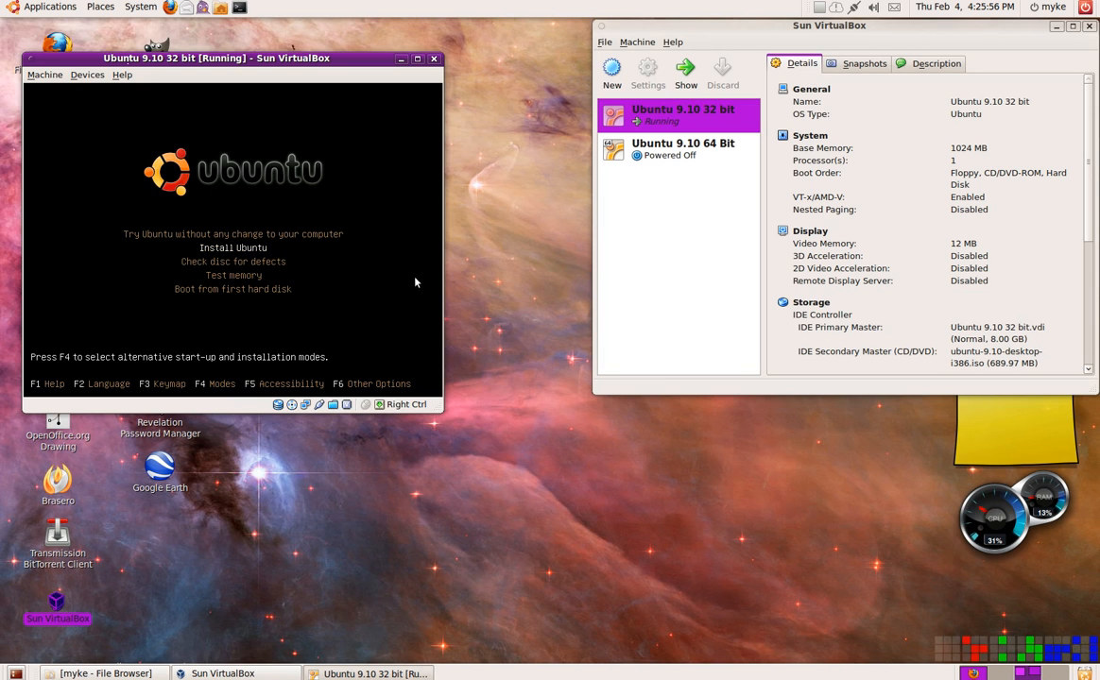
{"action": "key", "text": "Down"}
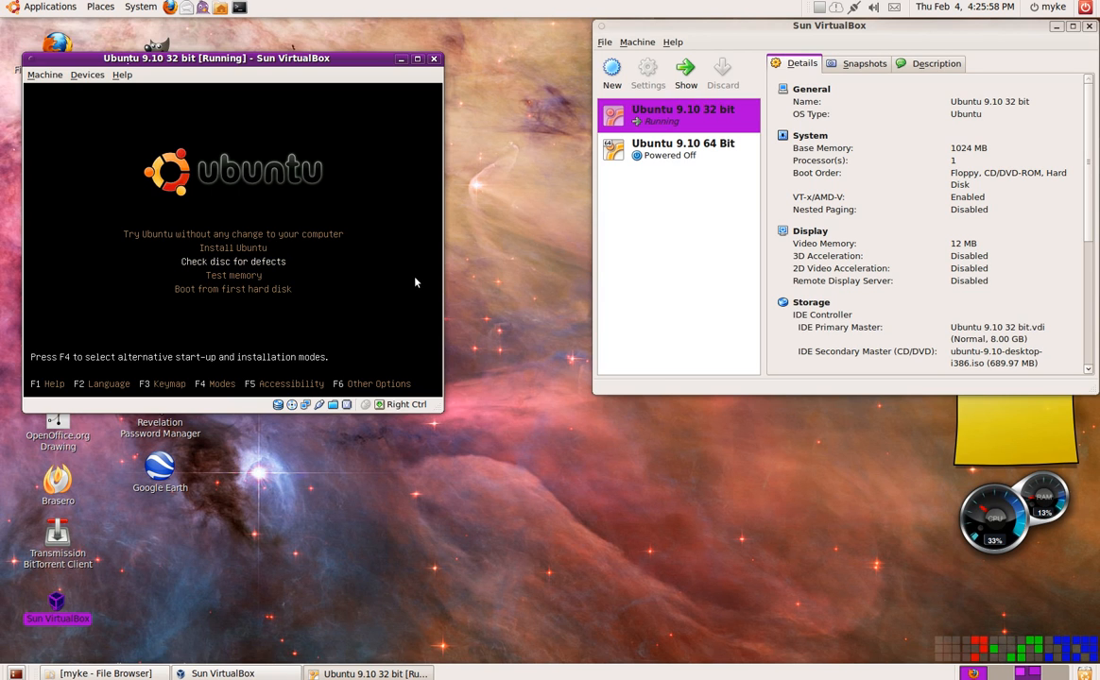
{"action": "key", "text": "Down"}
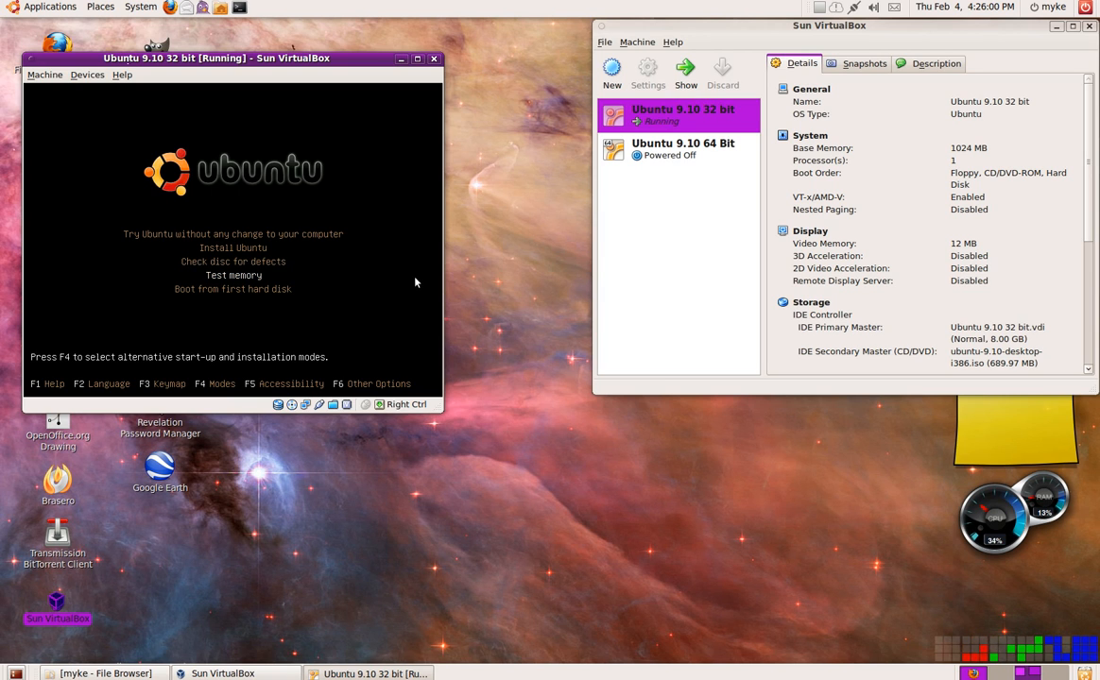
{"action": "key", "text": "Down"}
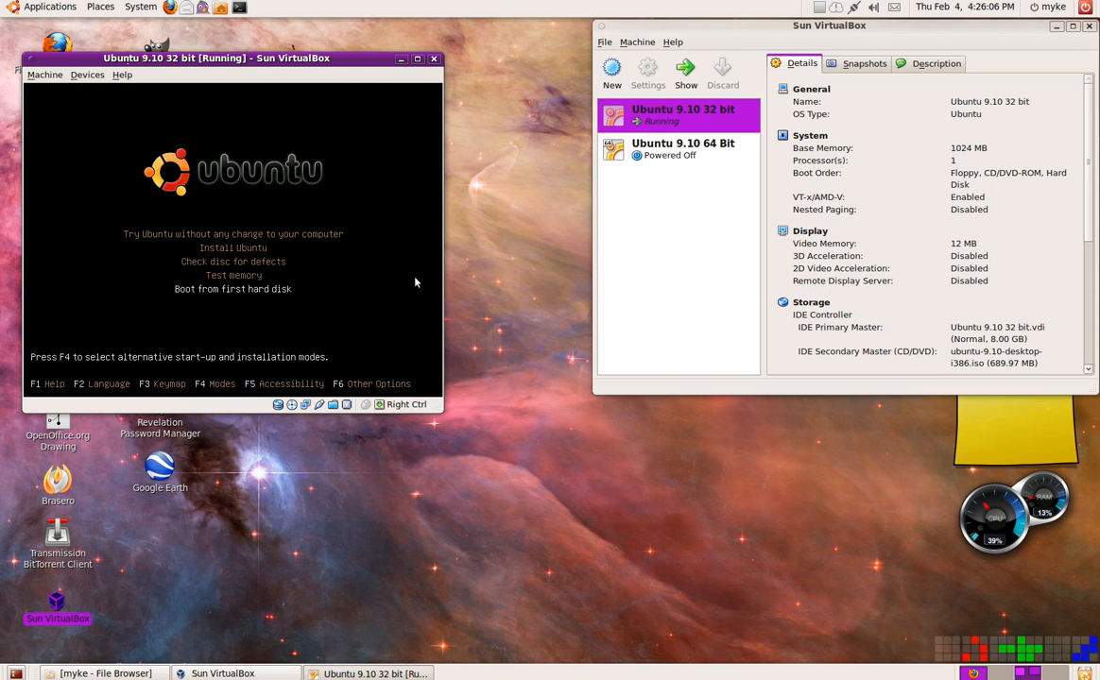
- Boot the virtual machine with the Install Ubuntu option
{"action": "key", "text": "Up"}
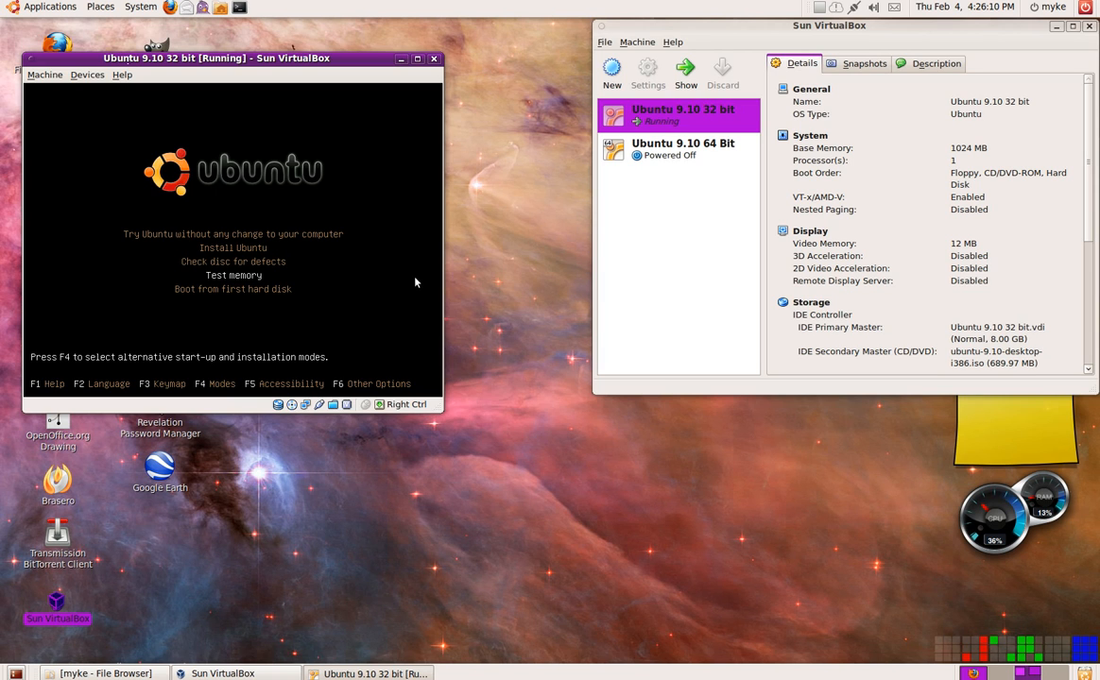
{"action": "key", "text": "Up"}
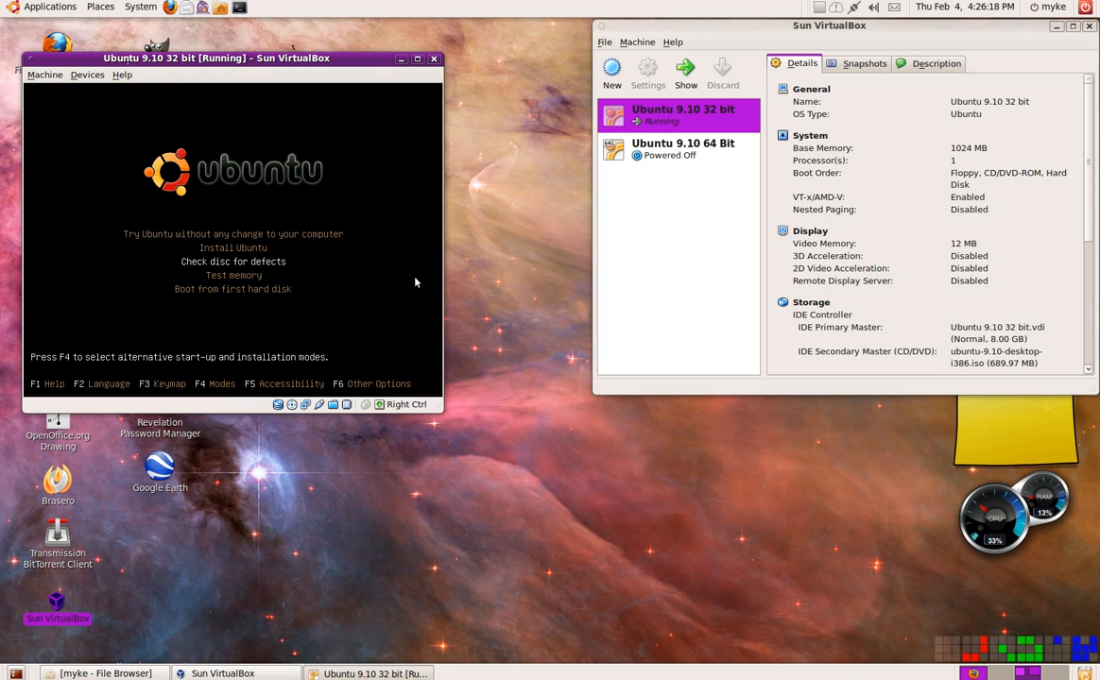
{"action": "key", "text": "Up"}
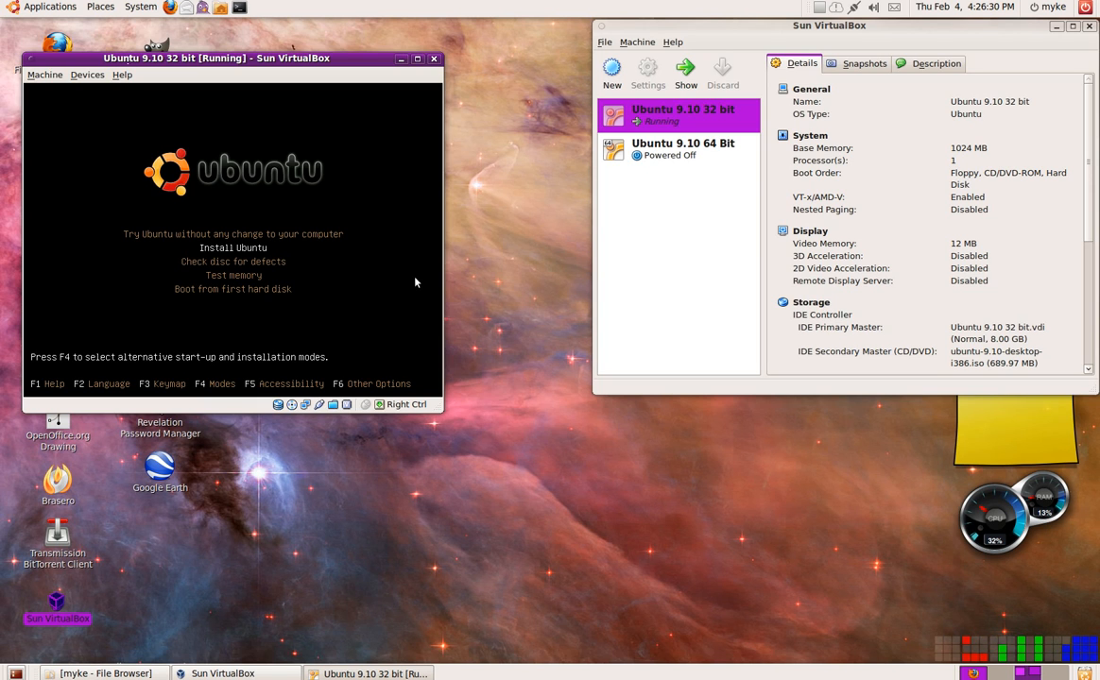
{"action": "key", "text": "Return"}
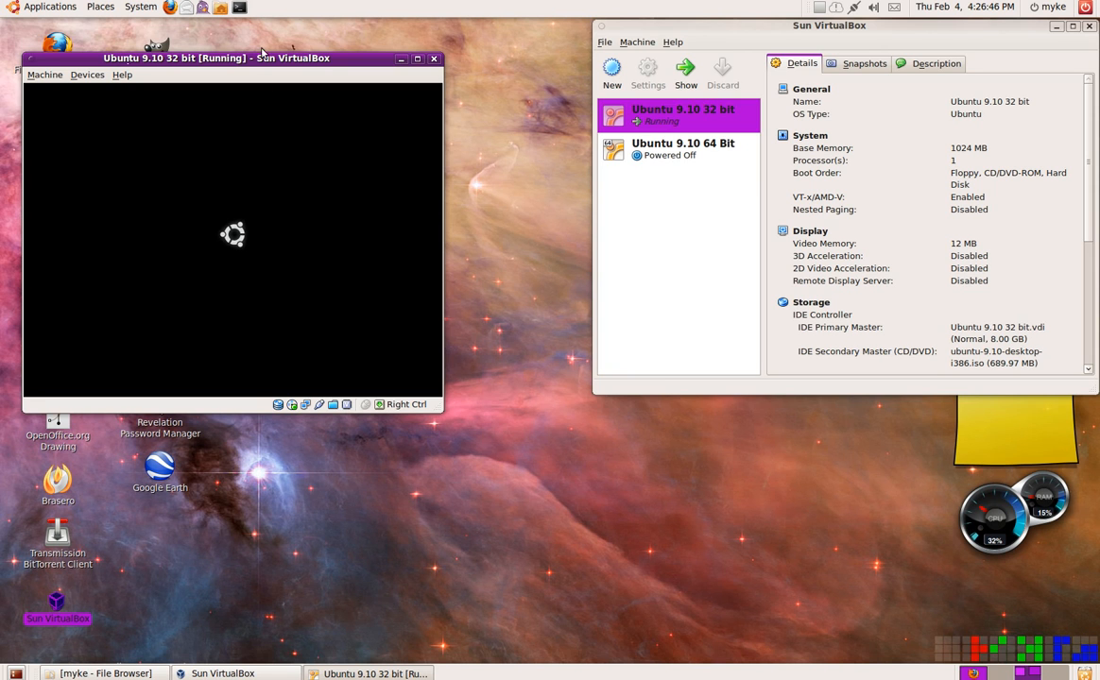
- Reposition the virtual machine window near the desktop's upper-left corner and accept English as the installation language
{"action": "mouse_move", "coordinate": [261, 49]}
{"action": "left_mouse_down"}
{"action": "mouse_move", "coordinate": [272, 31]}
{"action": "mouse_move", "coordinate": [256, 23]}
{"action": "mouse_move", "coordinate": [267, 26]}
{"action": "mouse_move", "coordinate": [264, 39]}
{"action": "left_mouse_up"}
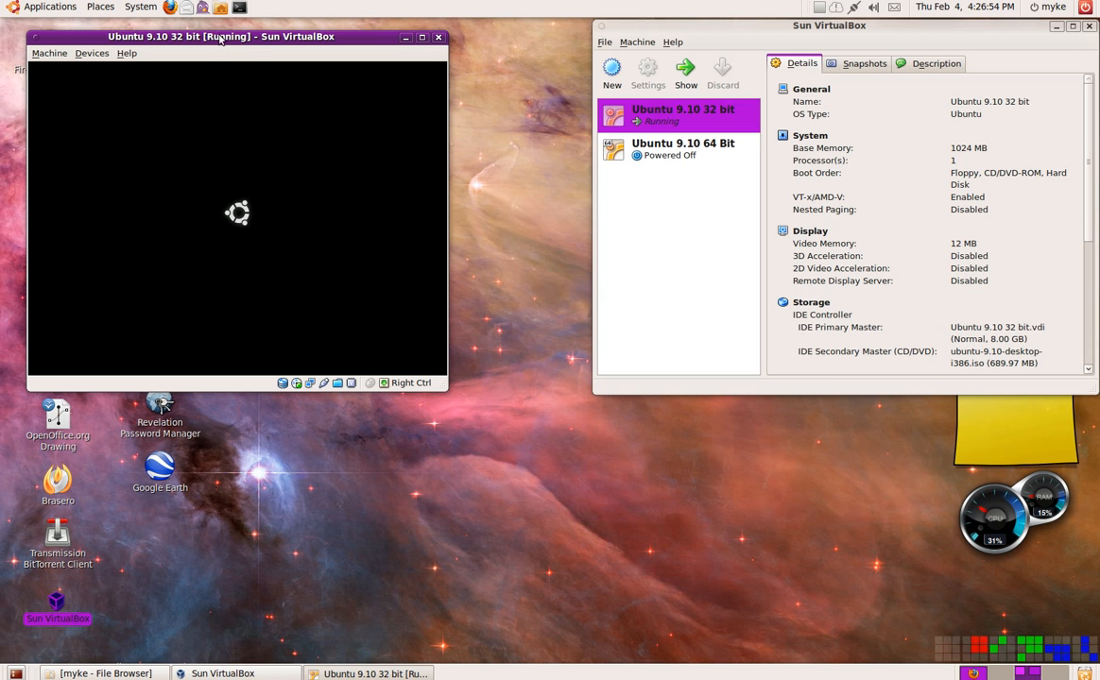
{"action": "left_click_drag", "start_coordinate": [221, 39], "coordinate": [260, 34]}
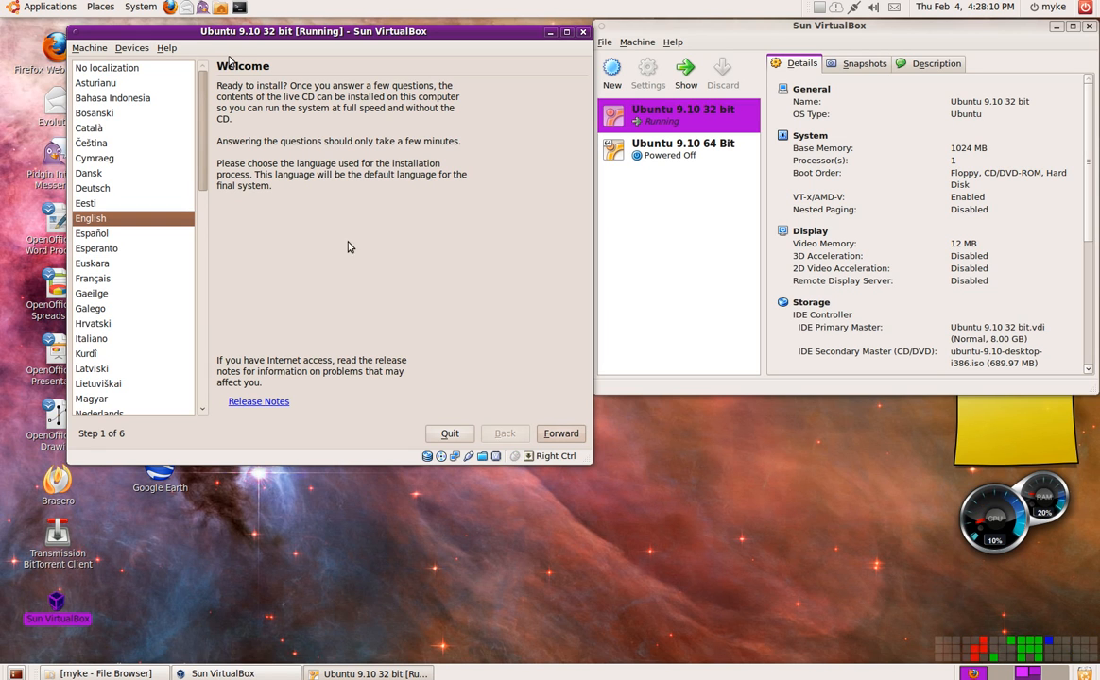
{"action": "left_click_drag", "start_coordinate": [290, 32], "coordinate": [247, 30]}
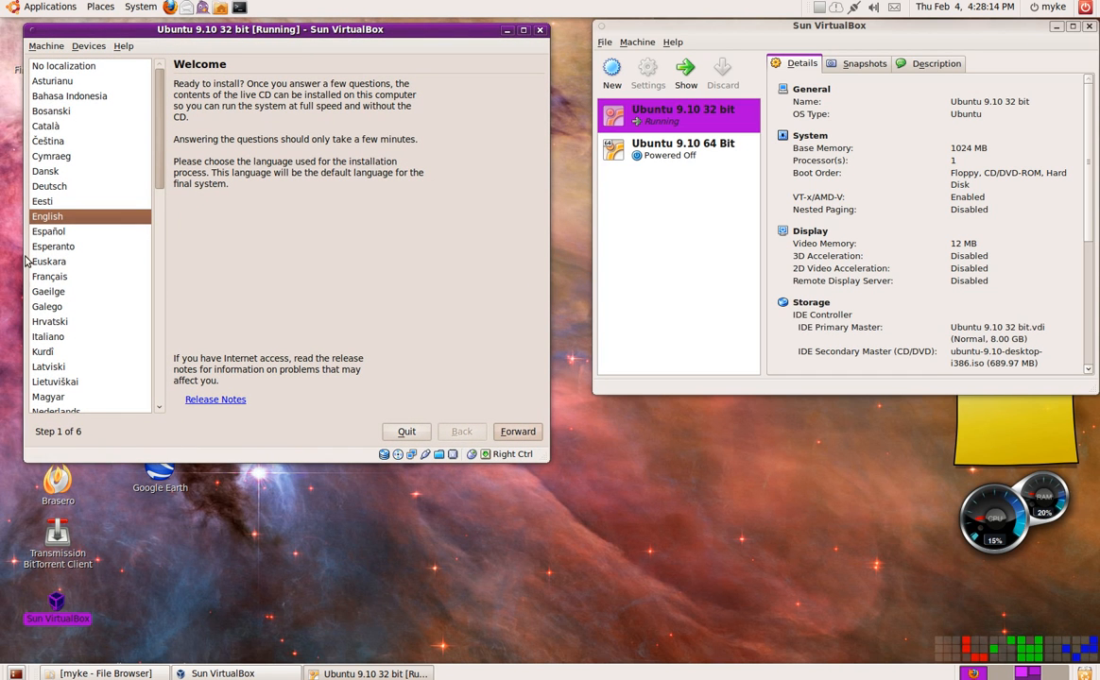
{"action": "left_click", "coordinate": [513, 431]}
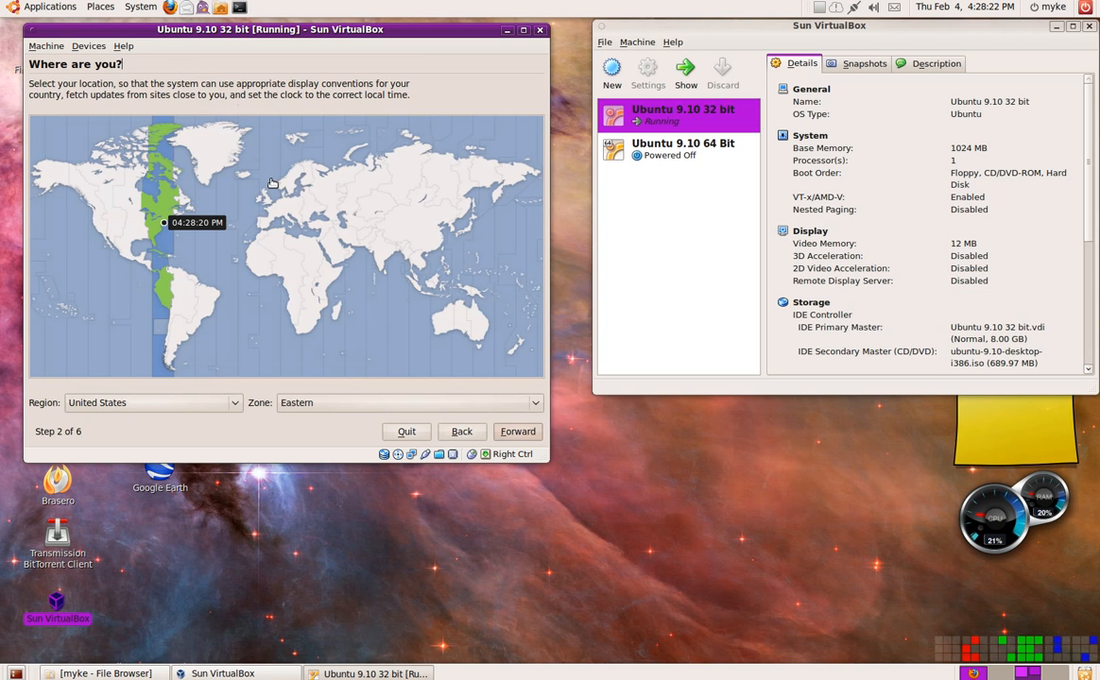
- Set the installation time zone to United States (New York) and proceed to the keyboard layout
{"action": "left_click", "coordinate": [392, 409]}
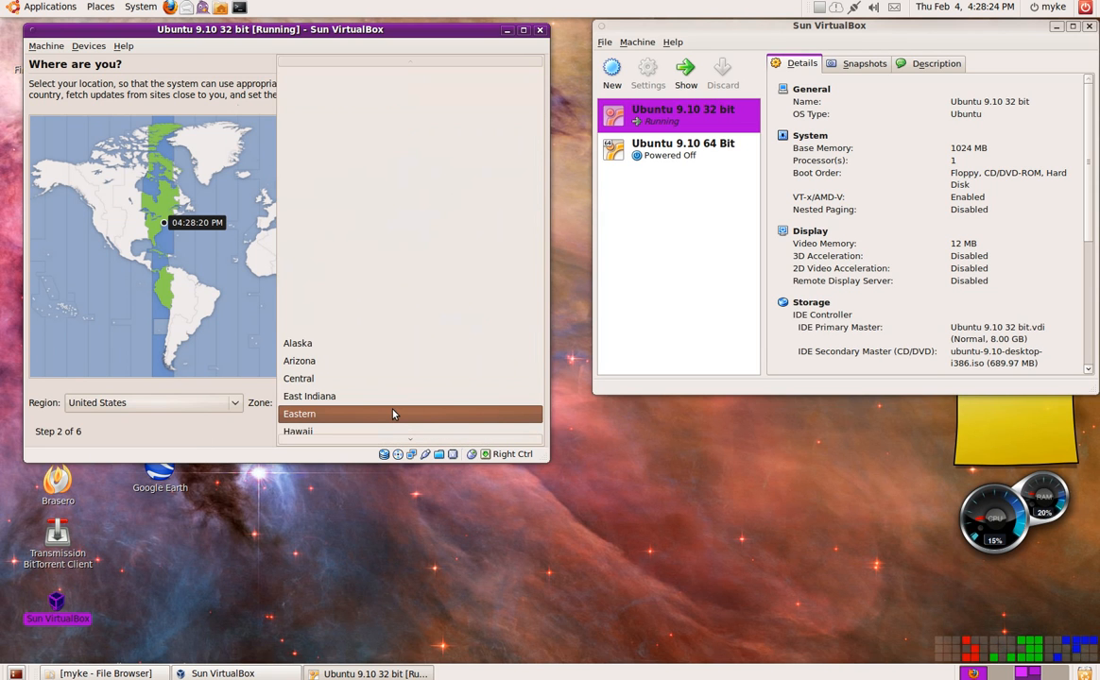
{"action": "scroll", "coordinate": [369, 404], "scroll_direction": "down", "scroll_amount": 5}
{"action": "scroll", "coordinate": [357, 401], "scroll_direction": "down", "scroll_amount": 7}
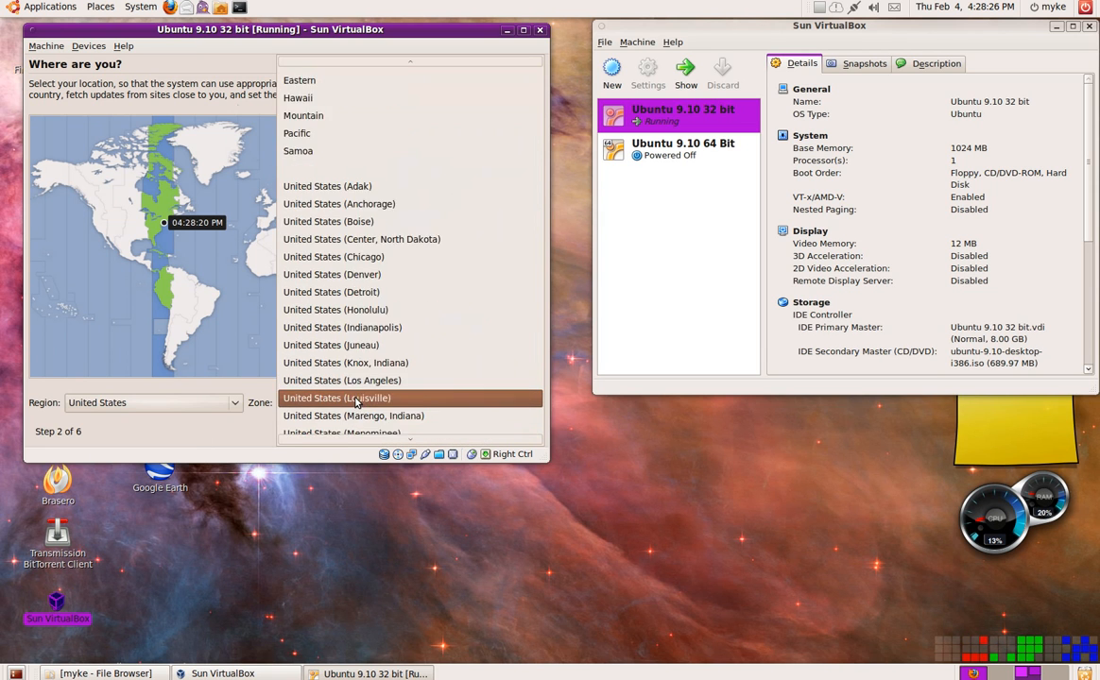
{"action": "scroll", "coordinate": [356, 402], "scroll_direction": "up", "scroll_amount": 4}
{"action": "scroll", "coordinate": [354, 404], "scroll_direction": "down", "scroll_amount": 1}
{"action": "scroll", "coordinate": [355, 404], "scroll_direction": "down", "scroll_amount": 4}
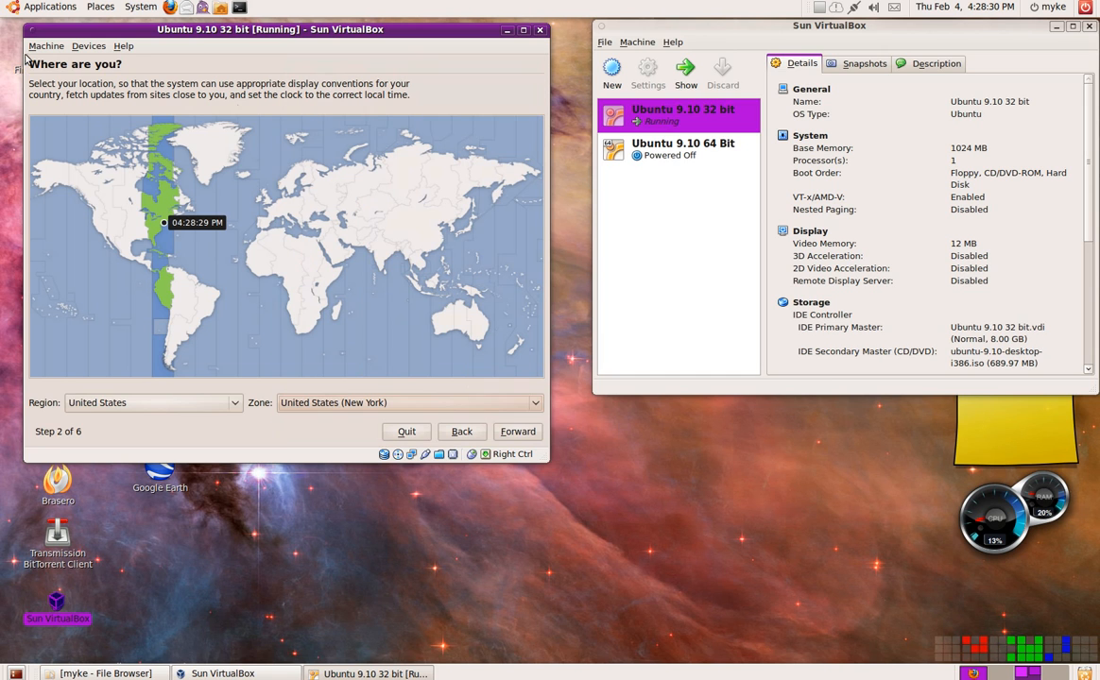
{"action": "left_click", "coordinate": [354, 362]}
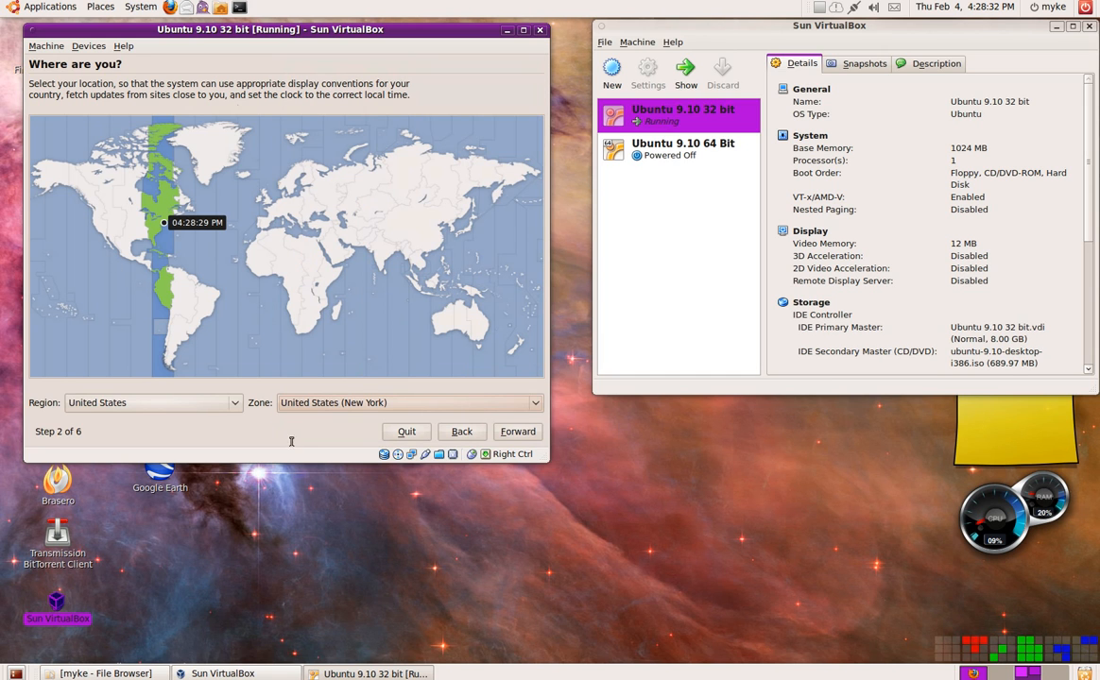
{"action": "left_click", "coordinate": [498, 434]}
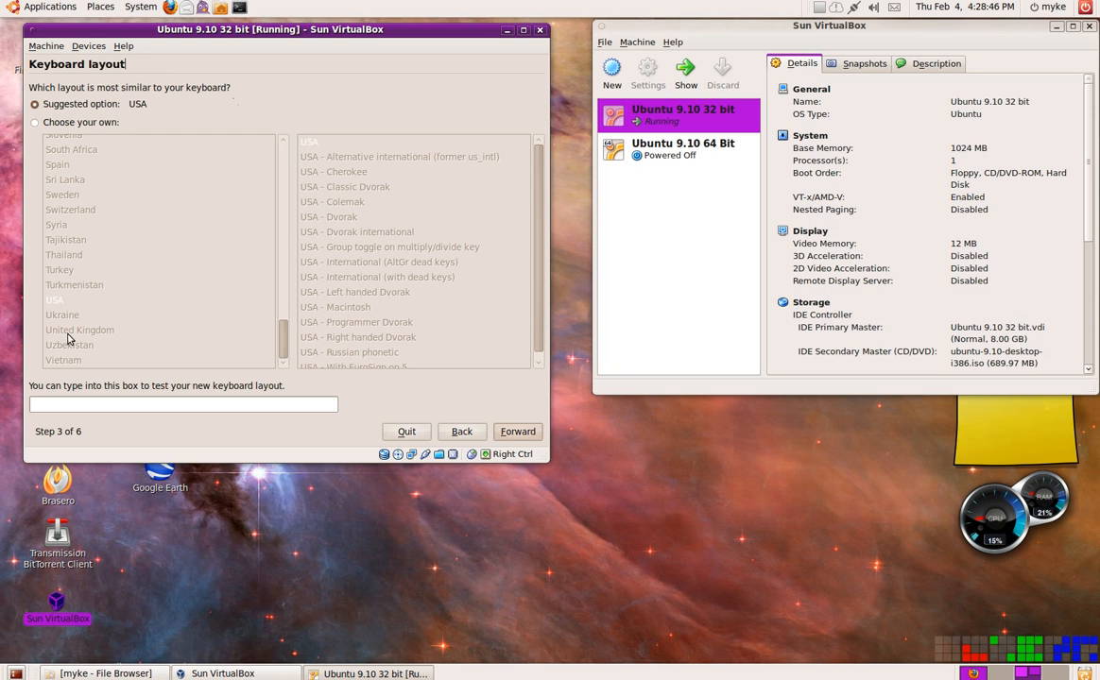
- Accept the suggested USA keyboard layout and the option to erase and use the entire virtual hard disk
{"action": "left_click", "coordinate": [518, 431]}
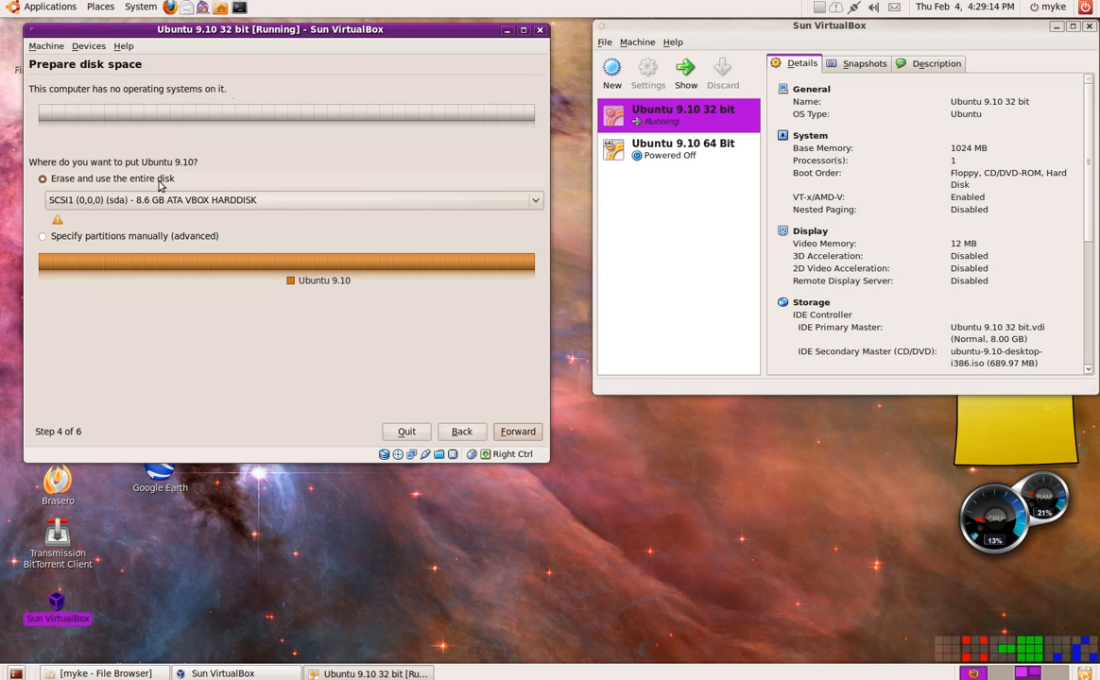
{"action": "left_click", "coordinate": [519, 432]}
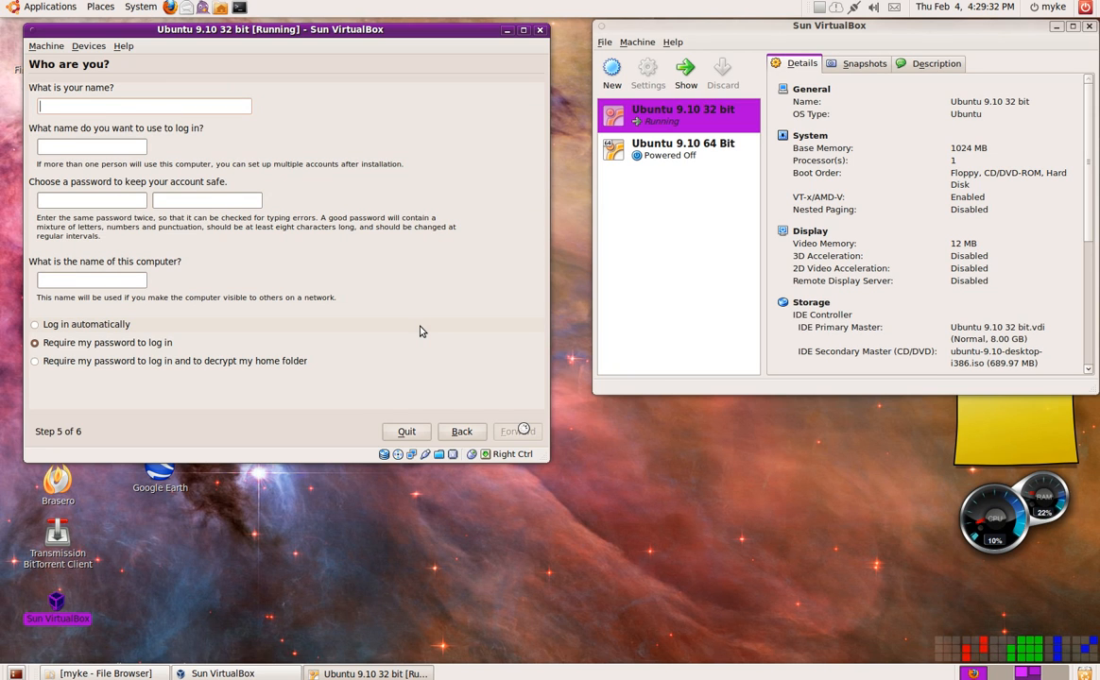
- Enter Ubuntu as the account's name and keep the suggested login name ubuntu
{"action": "type", "text": "Ubuntu"}
{"action": "key", "text": "Tab"}
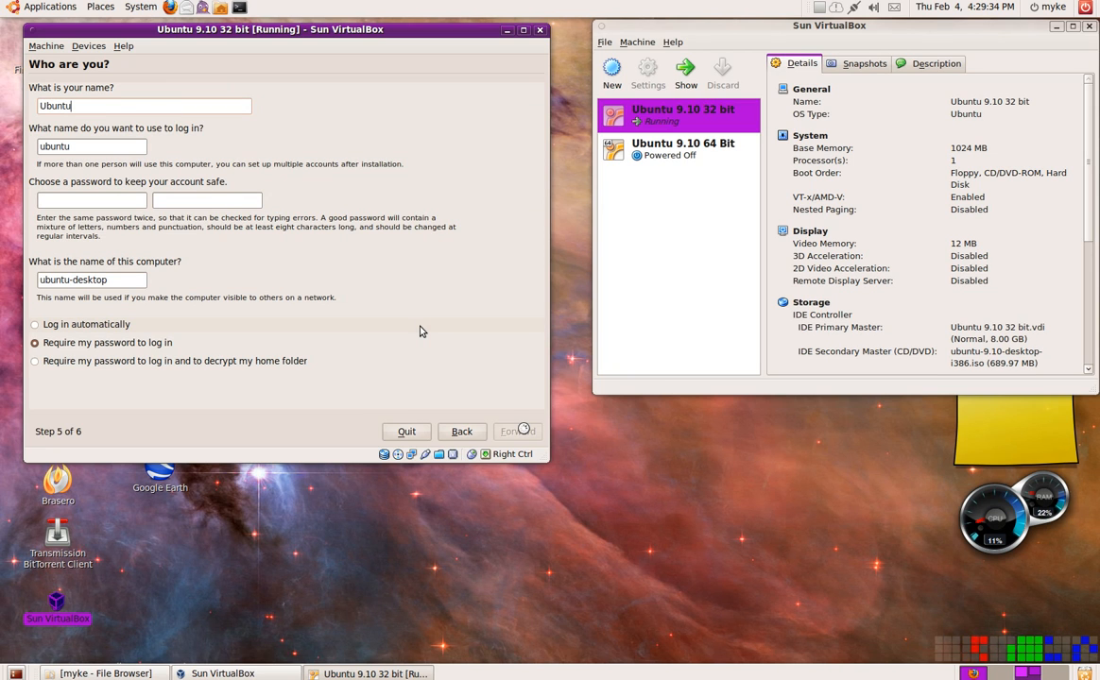
{"action": "key", "text": "Tab"}
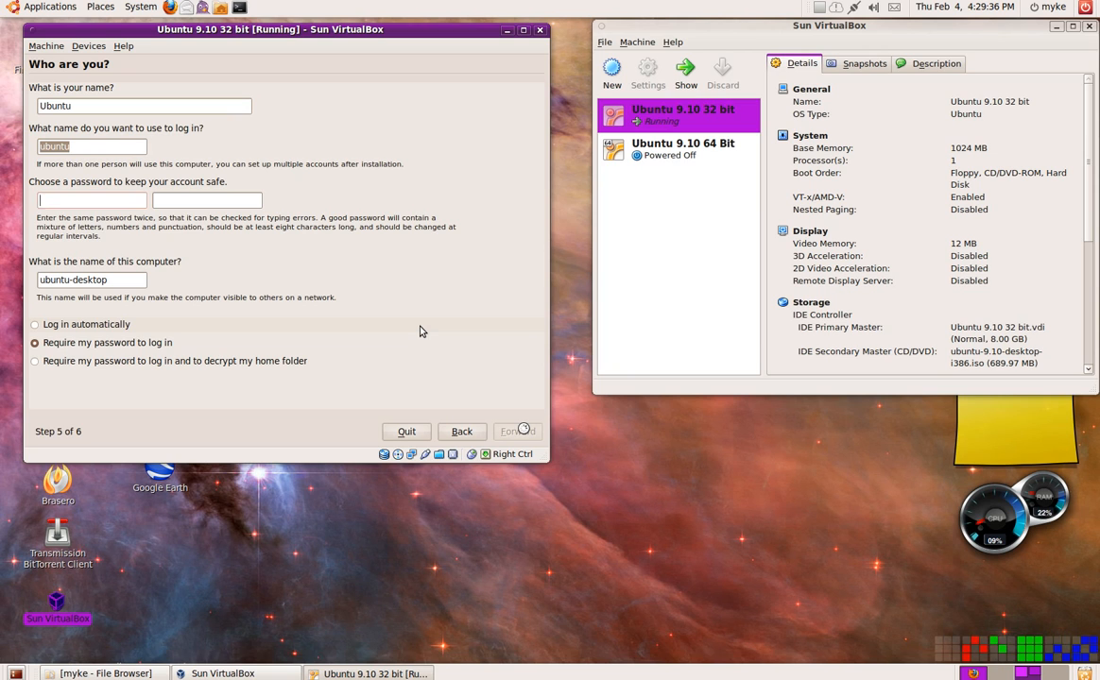
- Try to submit the account details with the account password entered in both password fields
{"action": "type", "text": "******"}
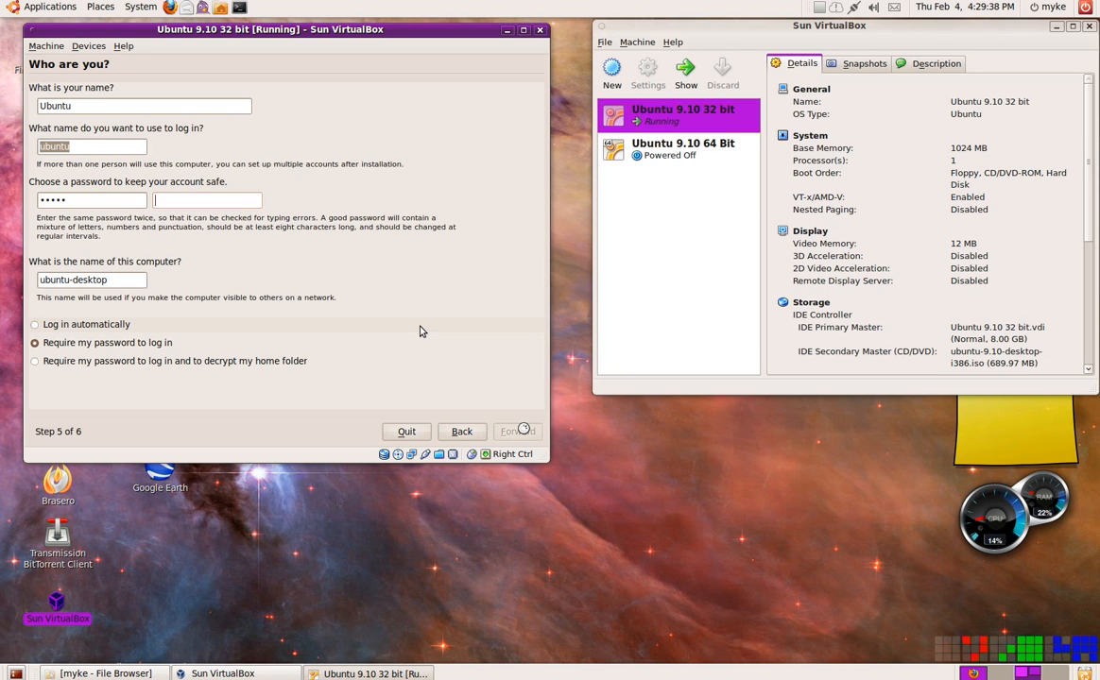
{"action": "key", "text": "Tab"}
{"action": "type", "text": "***"}
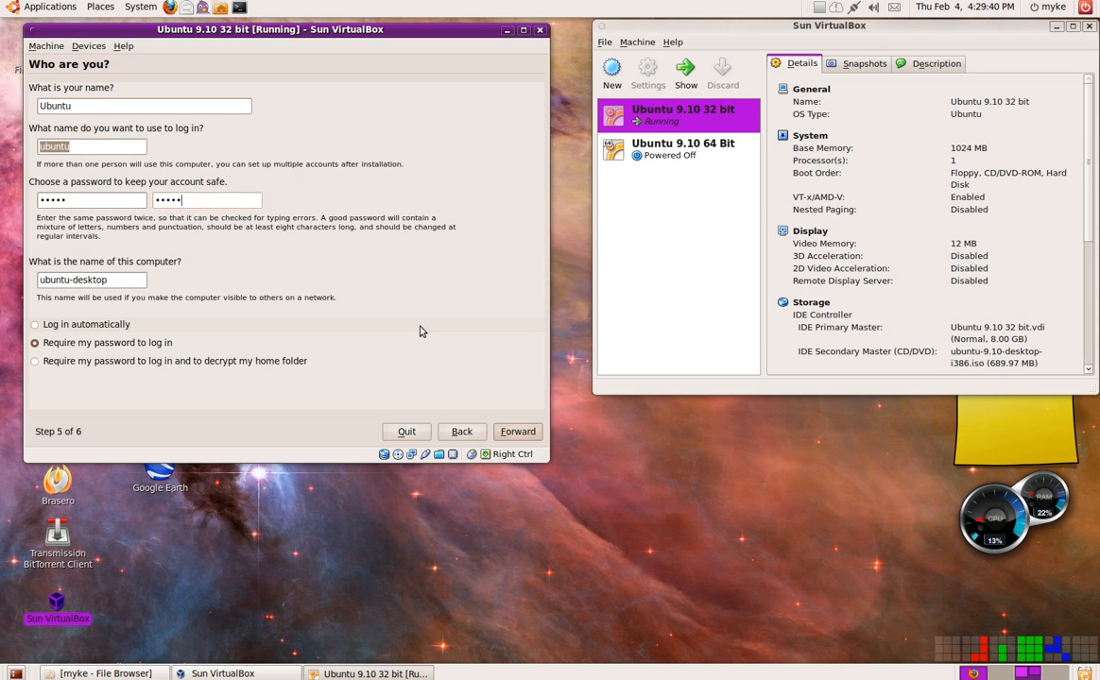
{"action": "type", "text": "*"}
{"action": "key", "text": "Tab"}
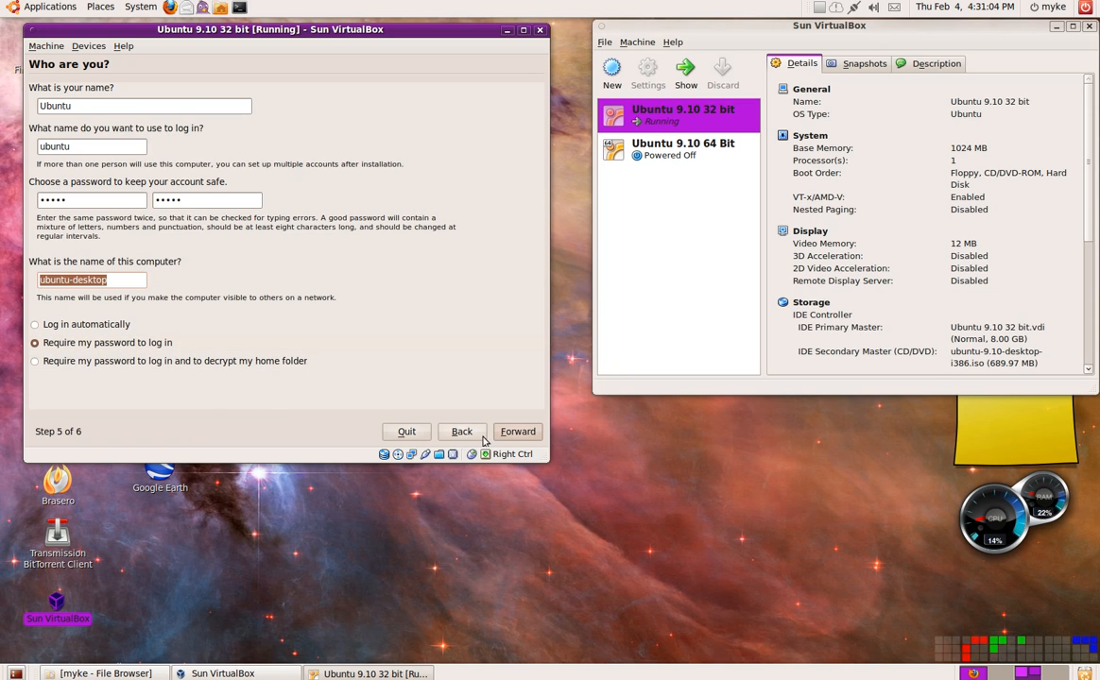
{"action": "left_click", "coordinate": [517, 432]}
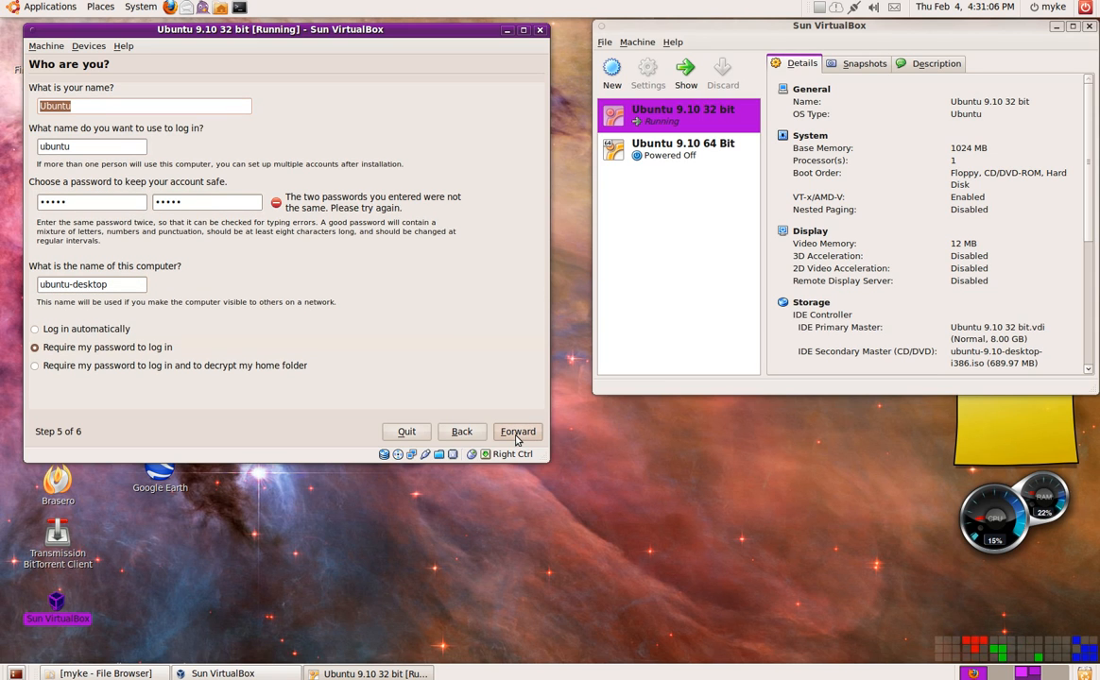
- Clear both password fields, re-enter the account password and its confirmation, and continue with the weak password
{"action": "double_click", "coordinate": [198, 200]}
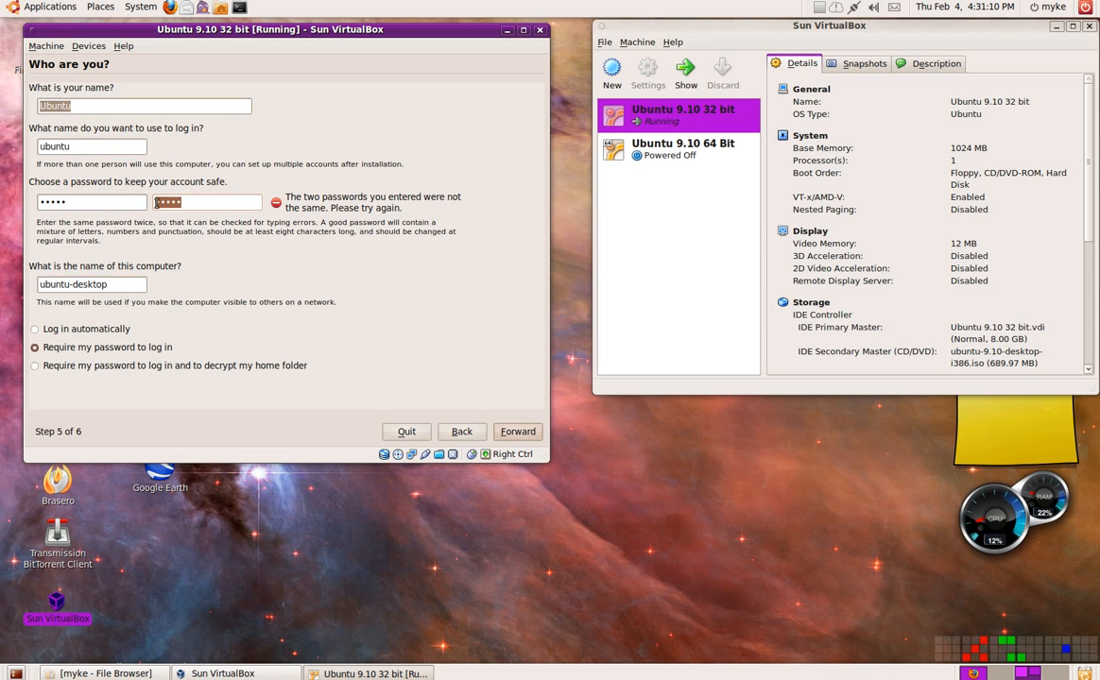
{"action": "key", "text": "BackSpace"}
{"action": "double_click", "coordinate": [110, 203]}
{"action": "key", "text": "BackSpace"}
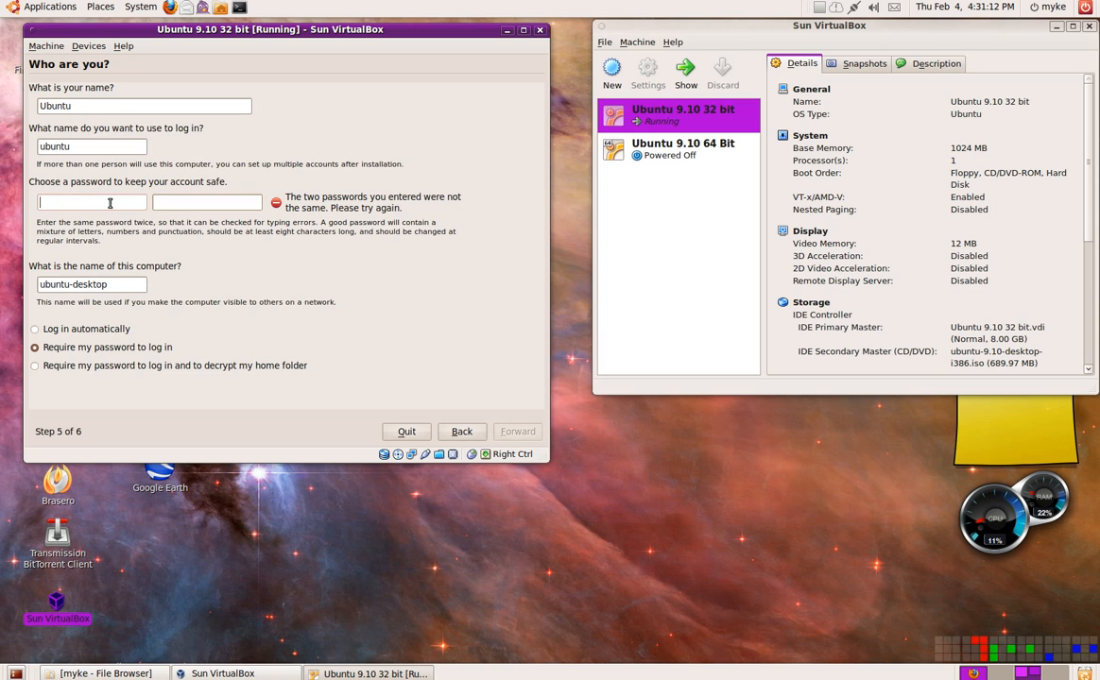
{"action": "type", "text": "u••••"}
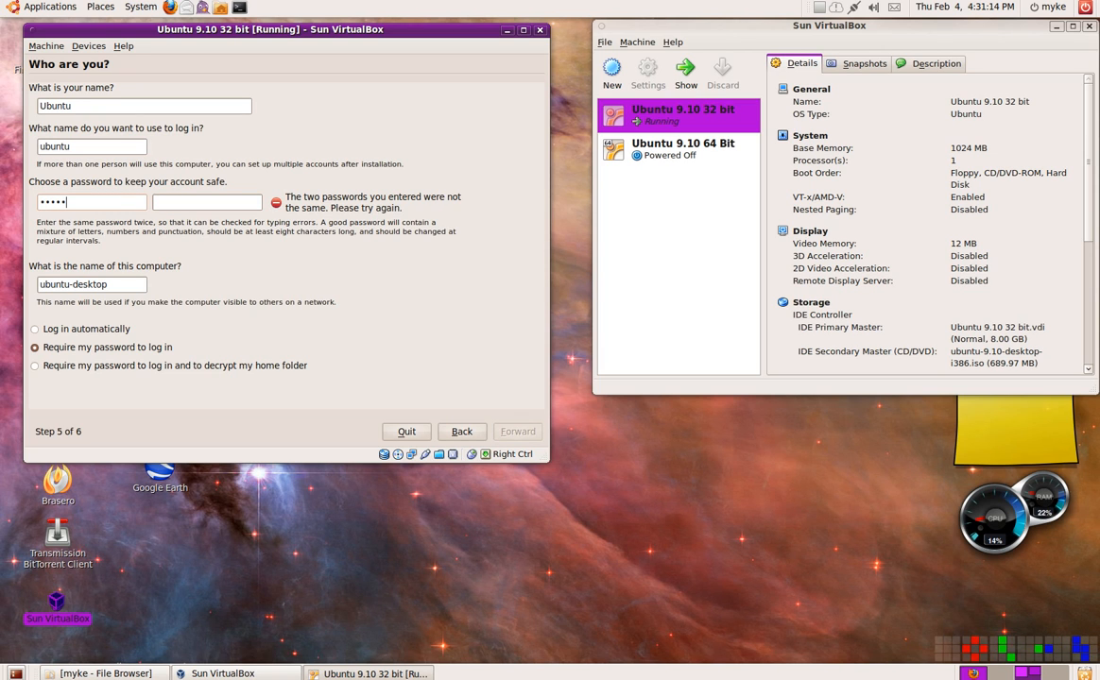
{"action": "key", "text": "Tab"}
{"action": "type", "text": "•••••"}
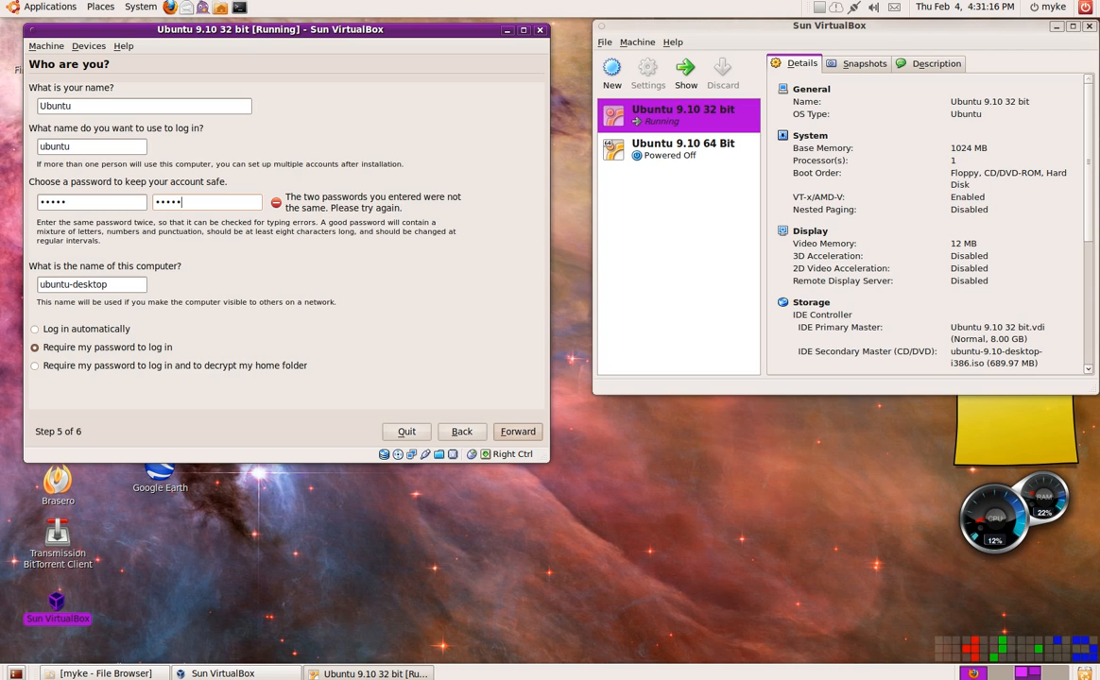
{"action": "key", "text": "Return"}
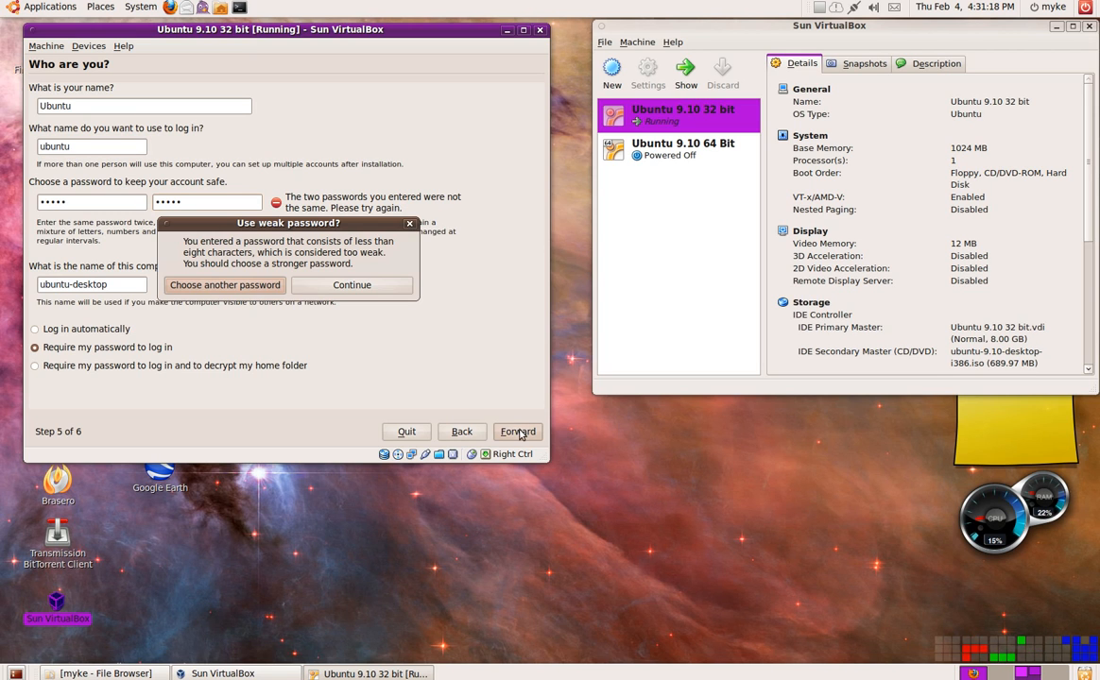
{"action": "left_click", "coordinate": [342, 284]}
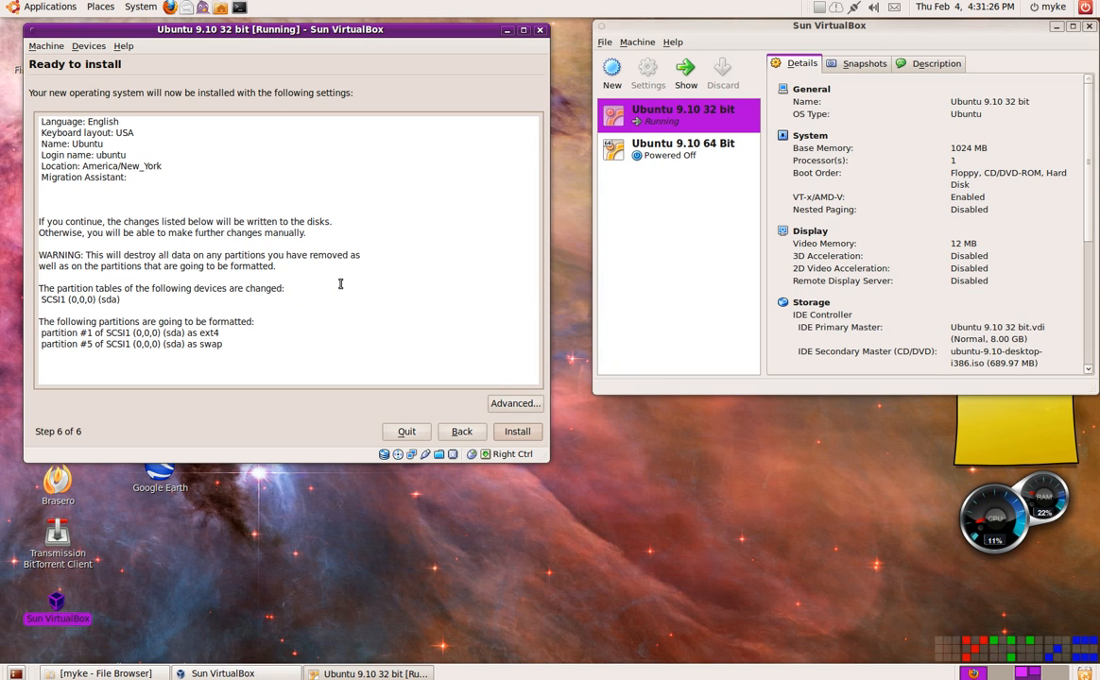
- Start the Ubuntu installation with the summarized settings and shift the installation progress window slightly
{"action": "left_click", "coordinate": [511, 435]}
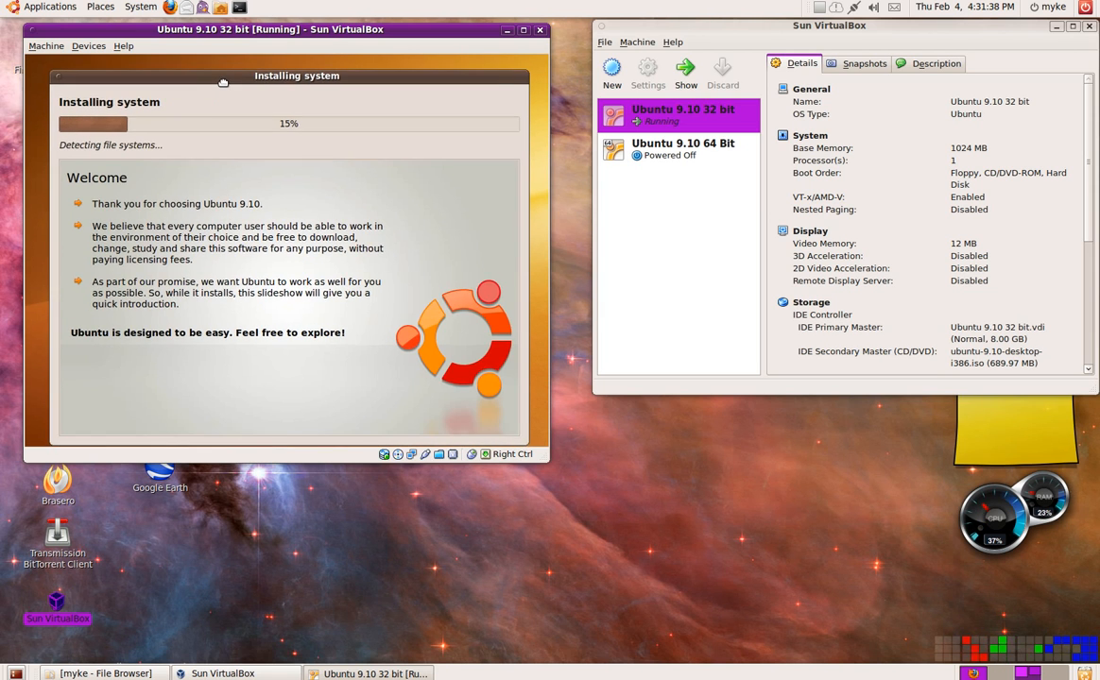
{"action": "mouse_move", "coordinate": [223, 71]}
{"action": "left_mouse_down"}
{"action": "mouse_move", "coordinate": [196, 76]}
{"action": "mouse_move", "coordinate": [217, 73]}
{"action": "left_mouse_up"}
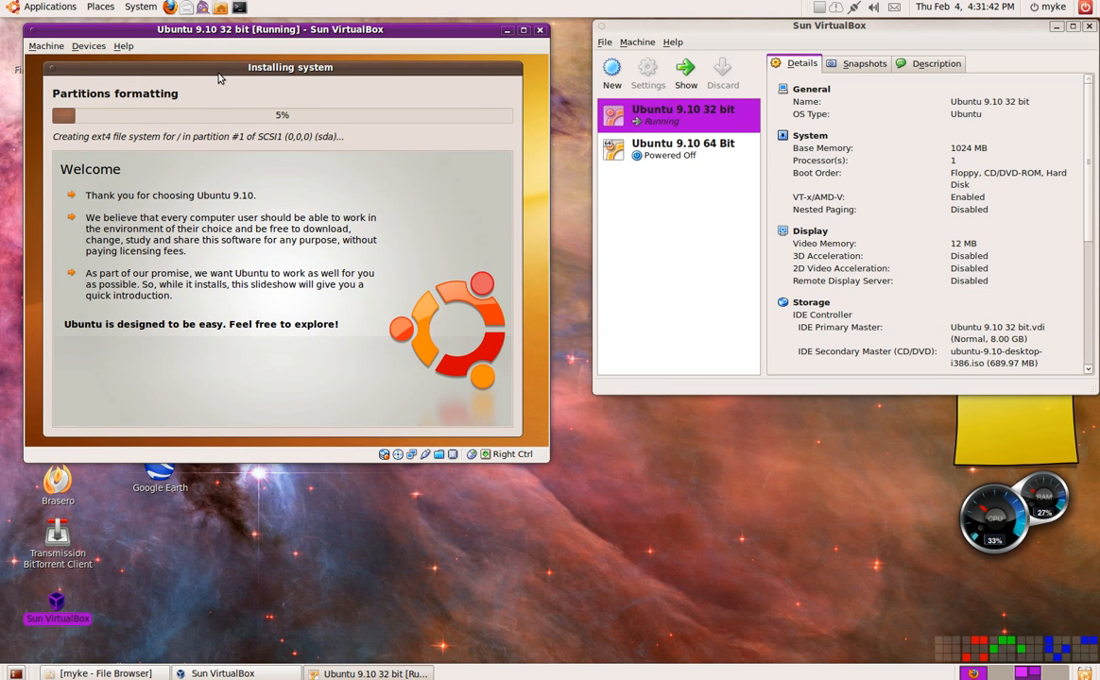